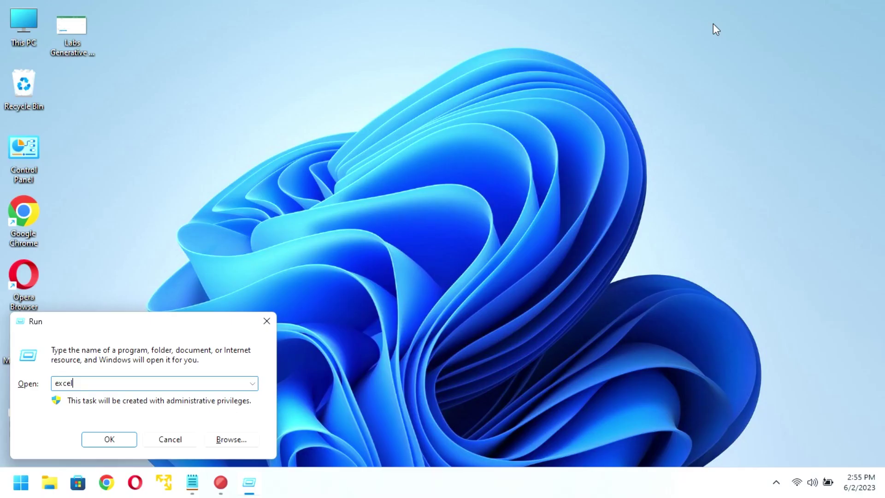
- Start a blank workbook and install the Excel Labs add-in from the Office add-ins store, searching 'labs'
key(Return)
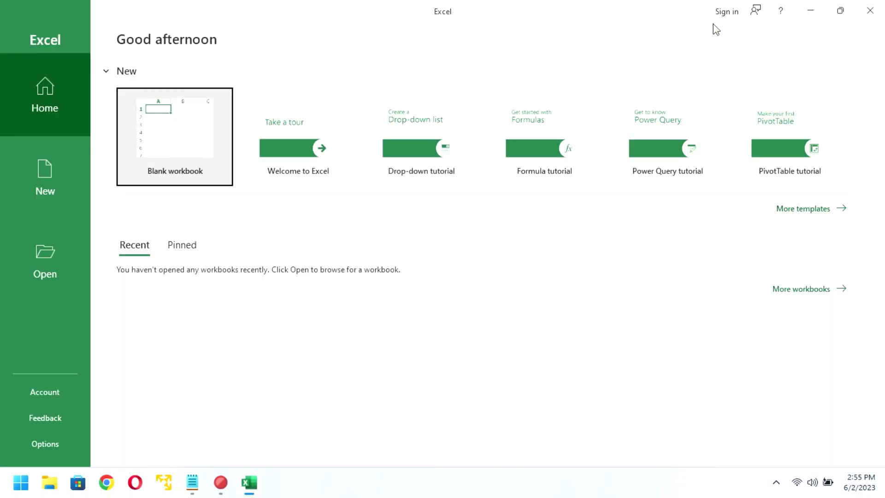
click(218, 93)
click(108, 38)
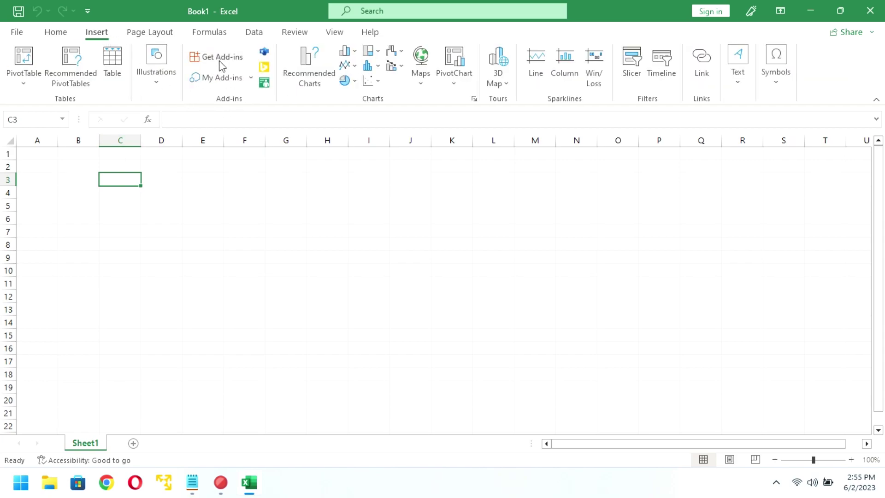
click(222, 61)
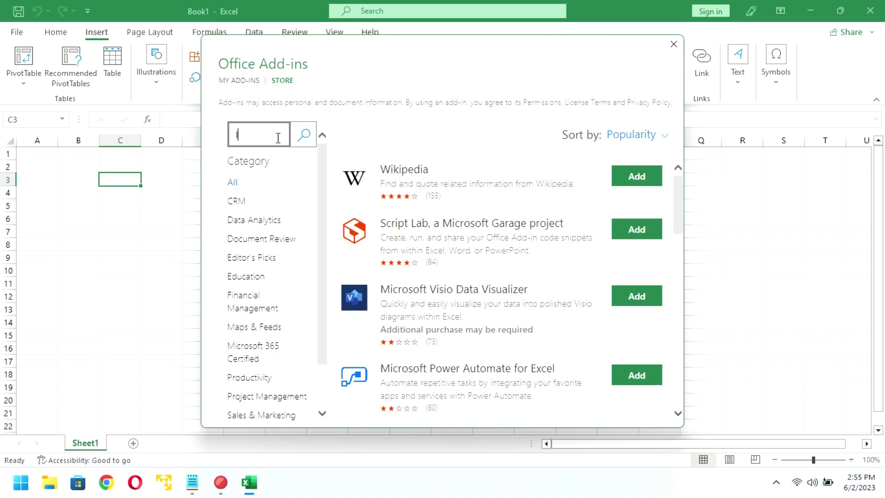
text(labs)
key(Return)
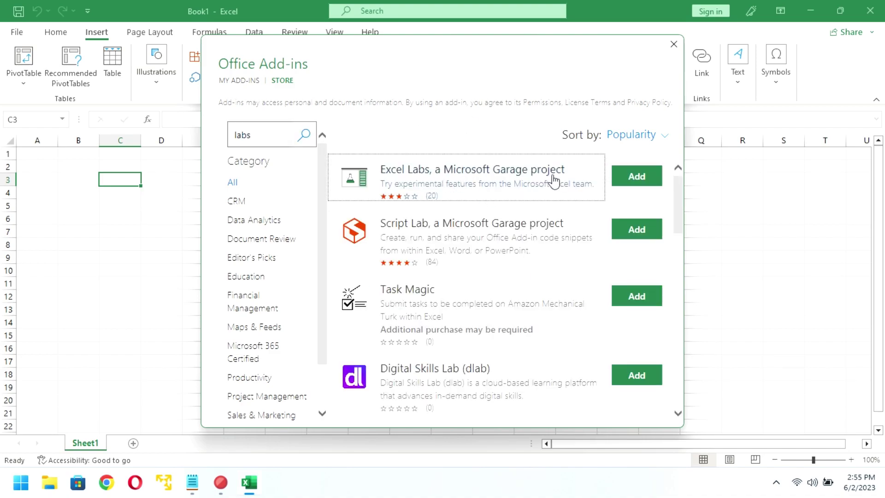
click(629, 182)
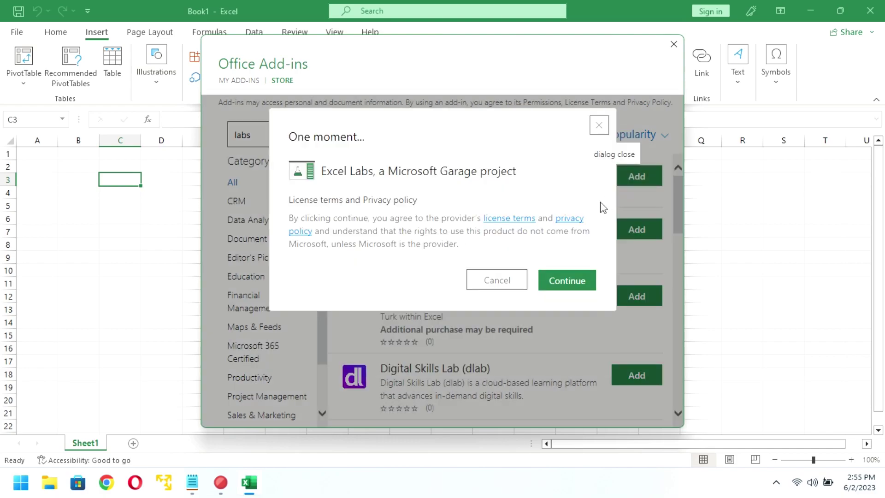
click(561, 288)
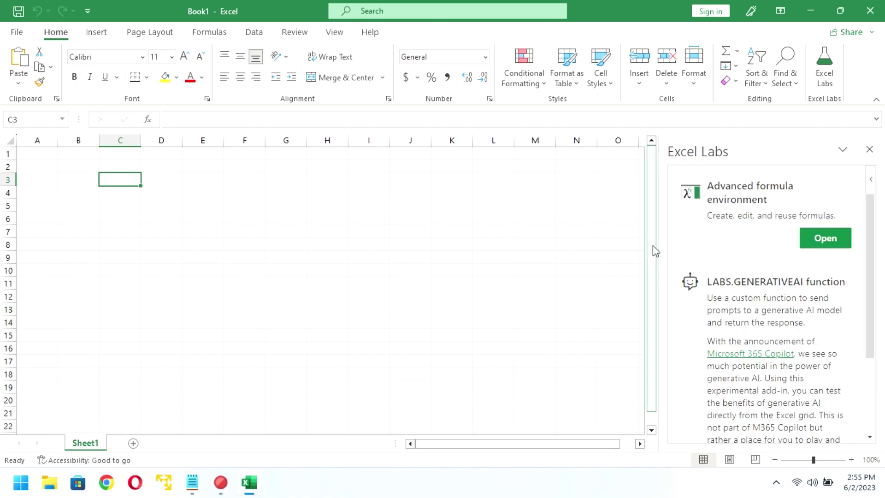
- Widen the Excel Labs pane and enter the OpenAI API key for LABS.GENERATIVEAI
drag(659, 249, 549, 238)
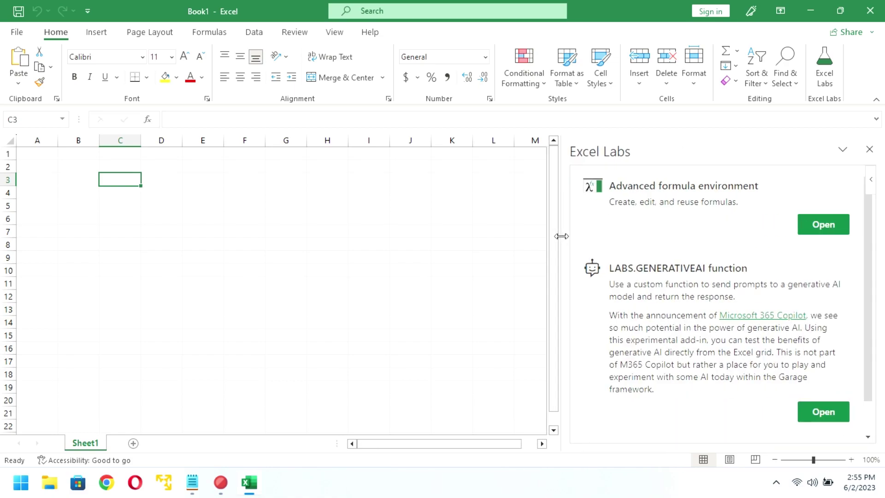
drag(589, 268, 720, 272)
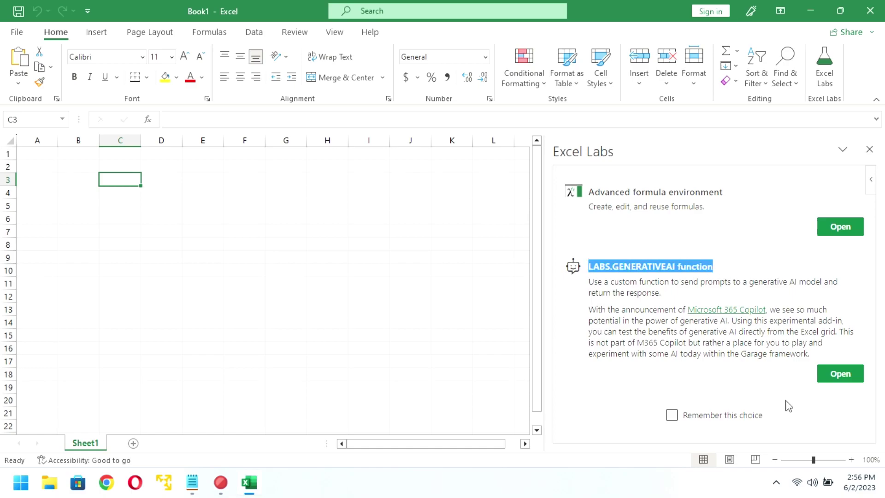
click(833, 380)
scroll(850, 362, down, 1)
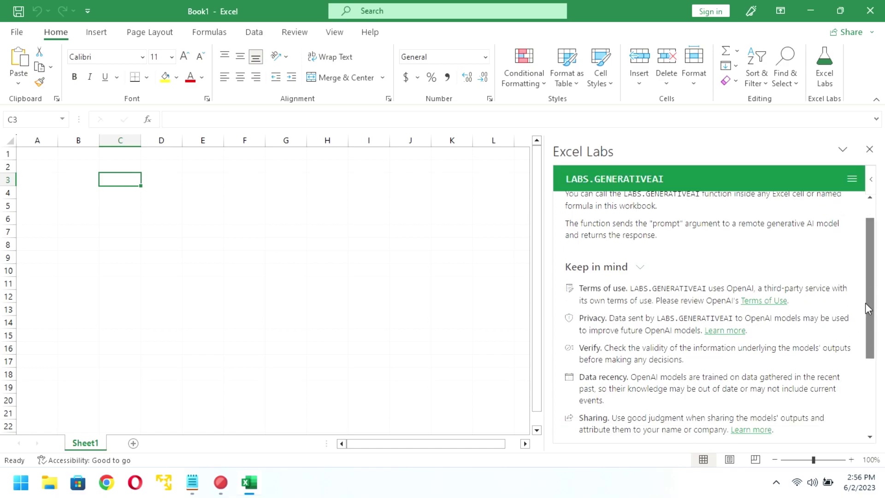
scroll(861, 365, down, 4)
mouse_move(863, 364)
mouse_down()
mouse_move(862, 306)
mouse_move(871, 370)
mouse_up()
scroll(777, 357, down, 3)
click(683, 363)
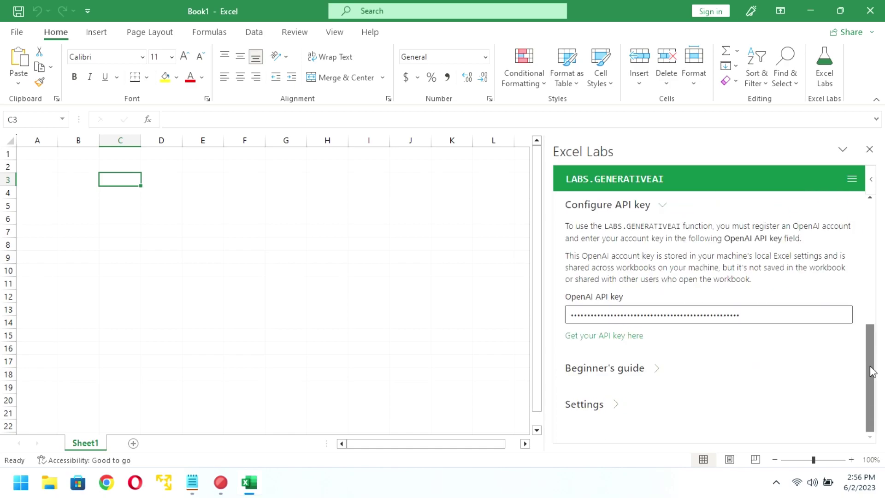
click(797, 316)
key(ctrl+a)
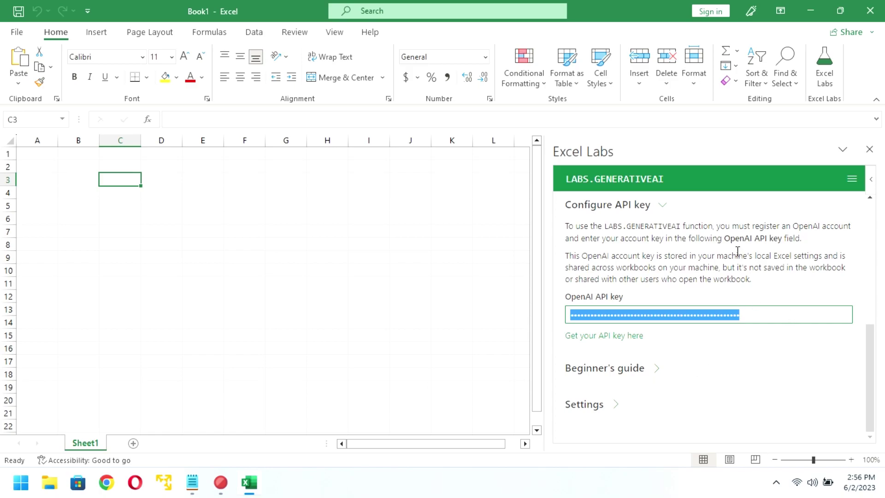
drag(724, 239, 782, 238)
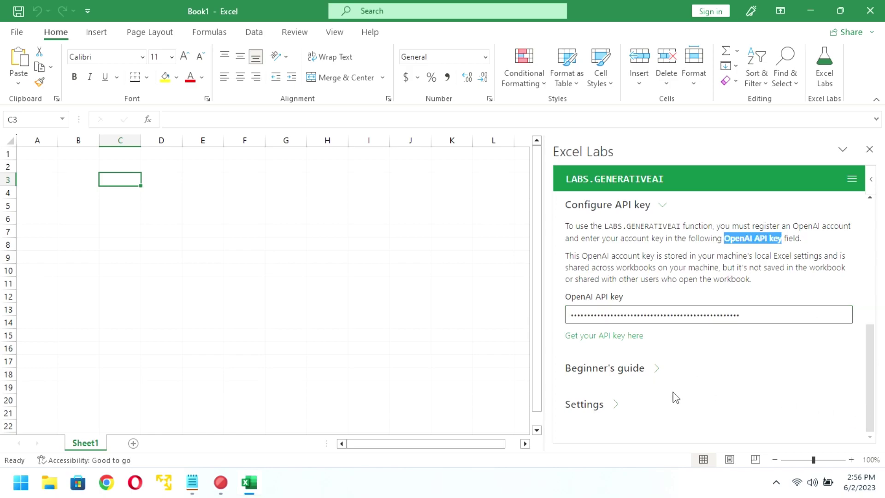
- Set the LABS.GENERATIVEAI model to gpt-3.5-turbo in its settings
click(607, 404)
drag(870, 311, 871, 381)
click(849, 223)
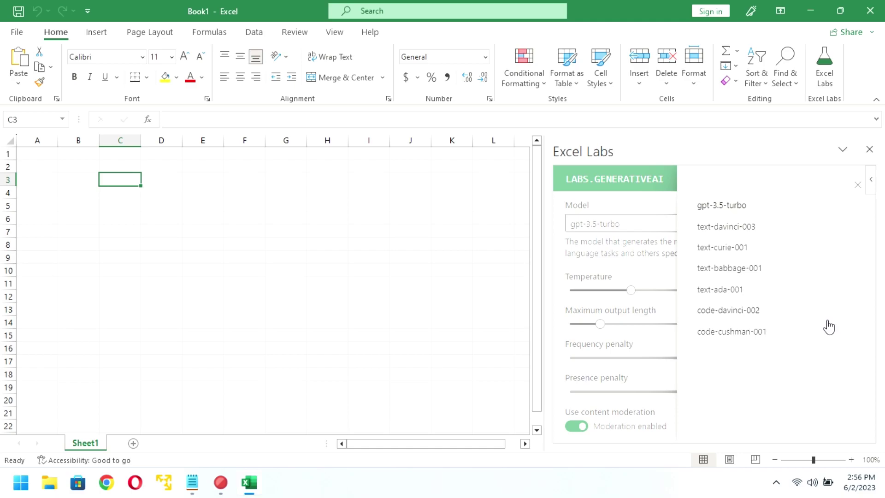
click(636, 246)
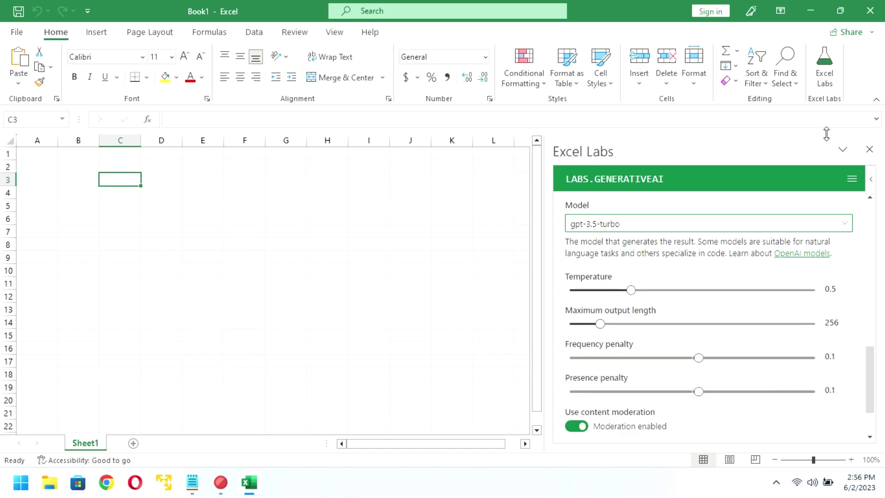
- Close the Excel Labs pane and insert a LABS.GENERATIVEAI formula into cell A1
click(869, 150)
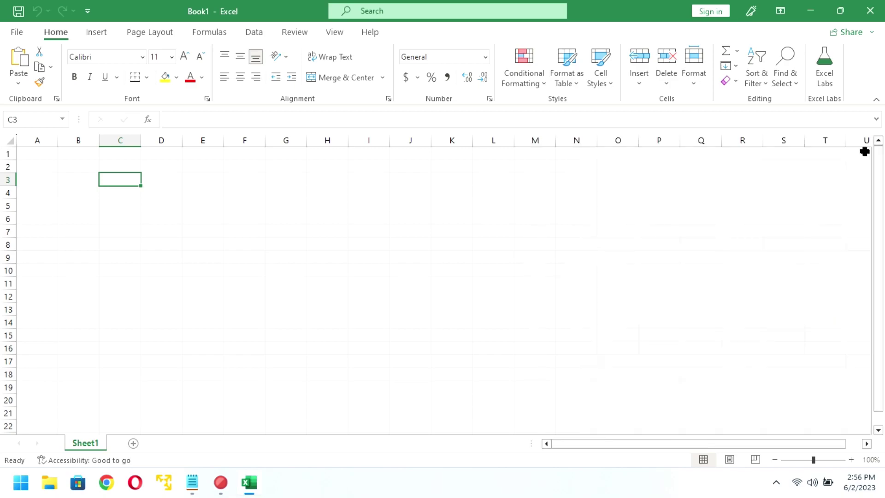
click(157, 166)
click(62, 148)
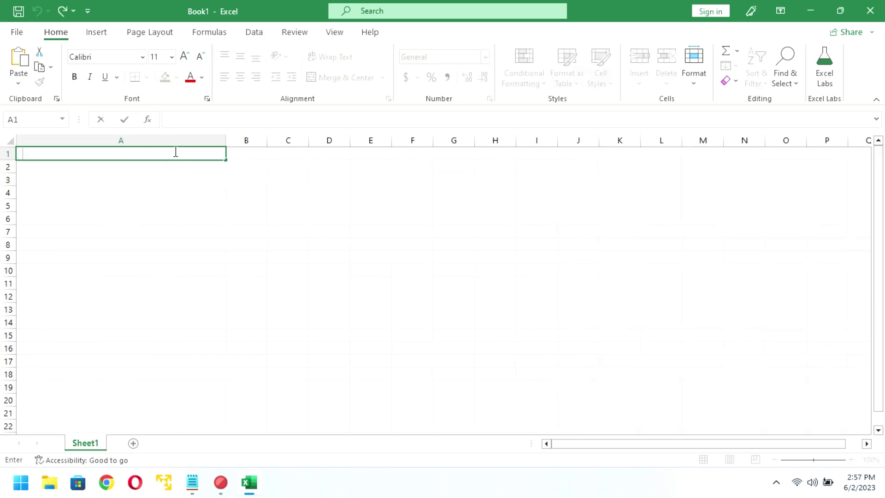
text(=lab)
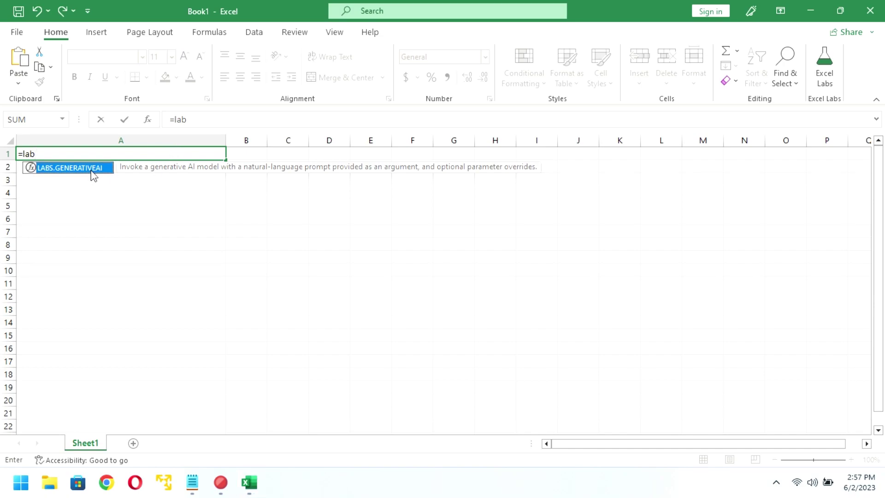
double_click(93, 175)
key(Return)
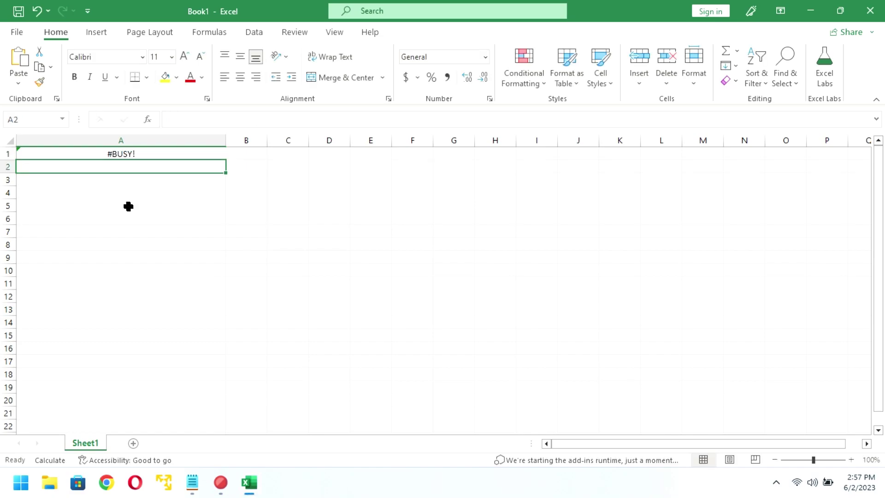
- Make A1's prompt "what comes after Monday?" and check that it returns Tuesday
key(Up)
key(F2)
key(Left)
key(Left)
text(w)
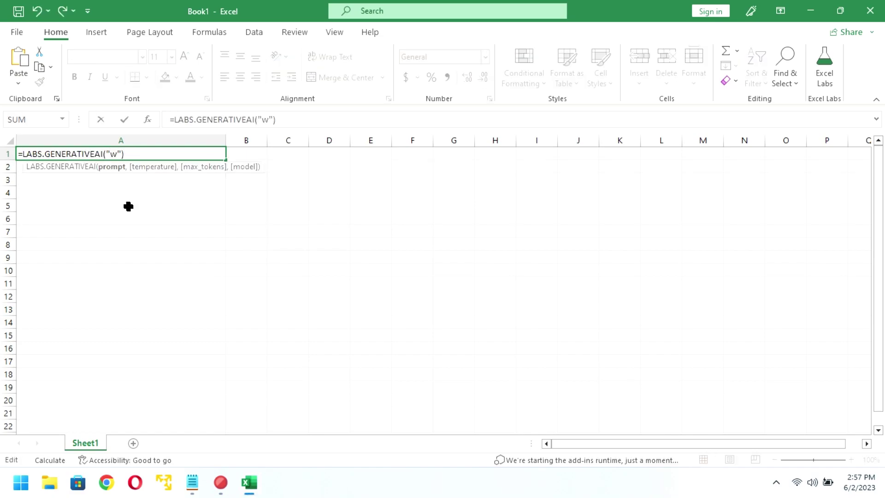
text(hat comes after Monday)
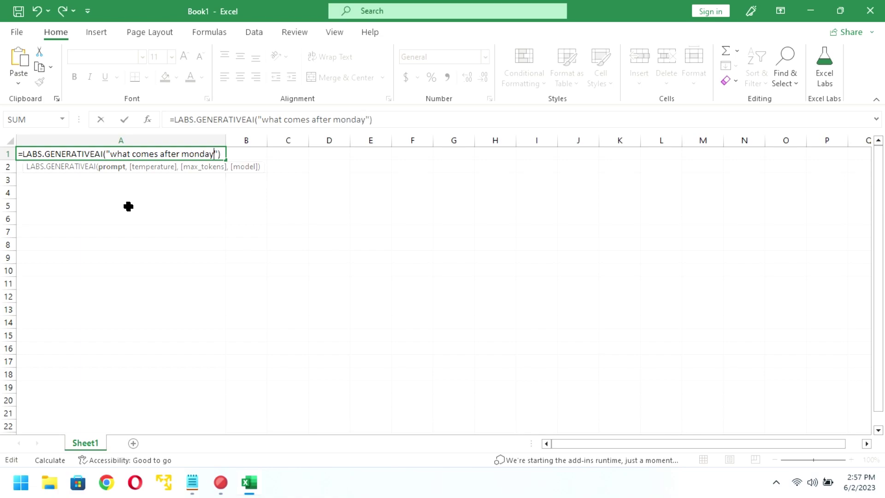
text(?)
key(Return)
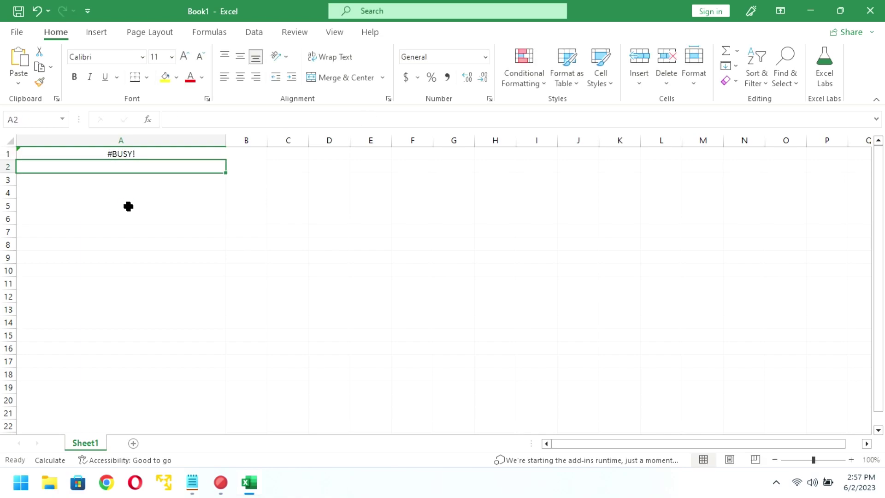
click(129, 206)
click(146, 154)
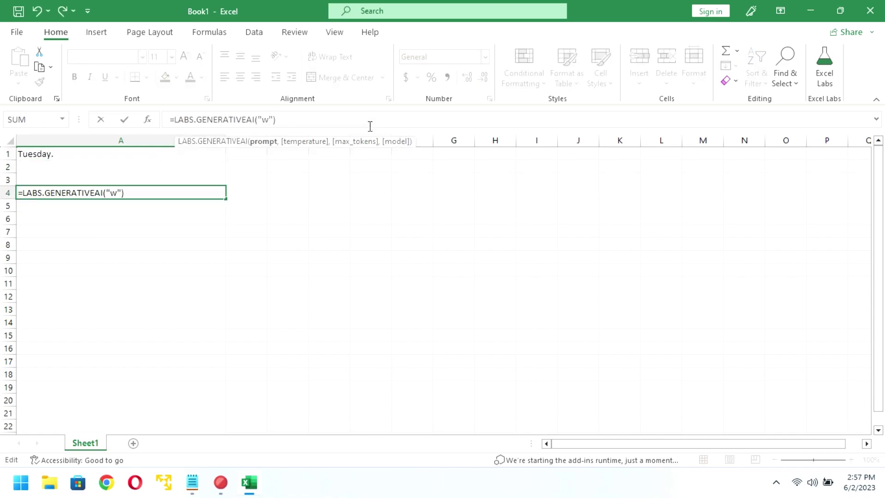
text(rit)
text(e a short )
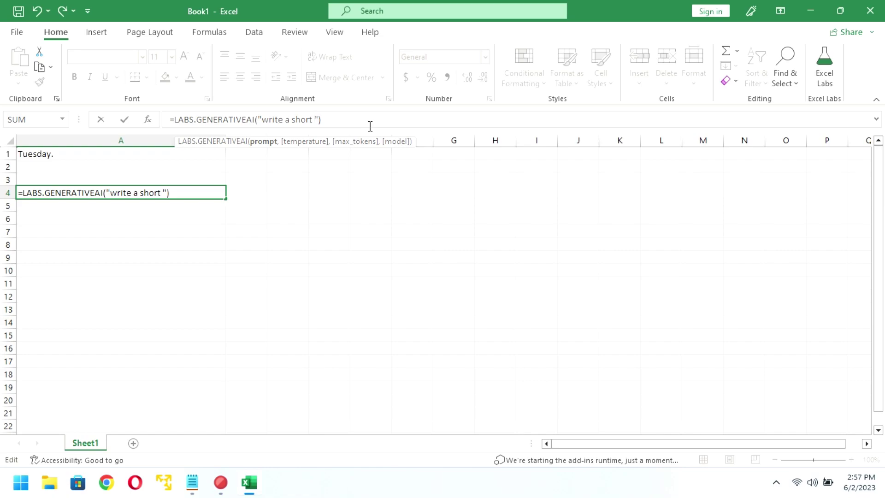
text(poem)
text(on AI)
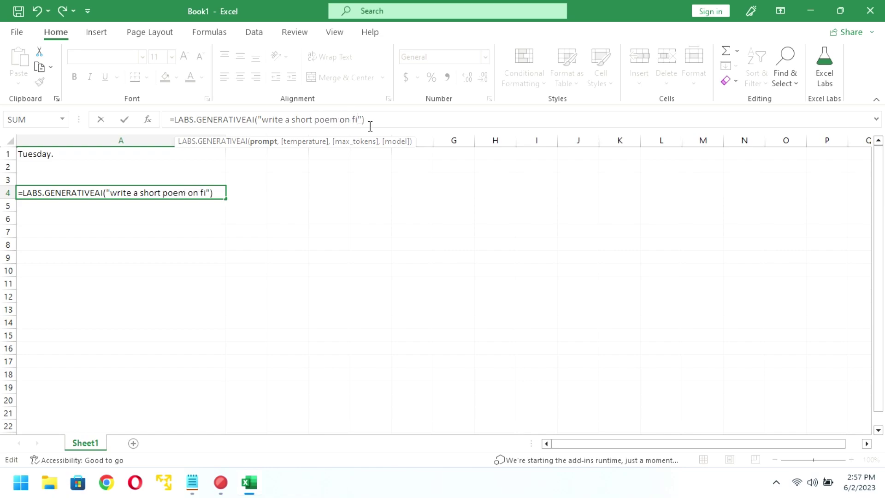
- Enter =LABS.GENERATIVEAI("write a short poem on finance") in cell A4
key(Return)
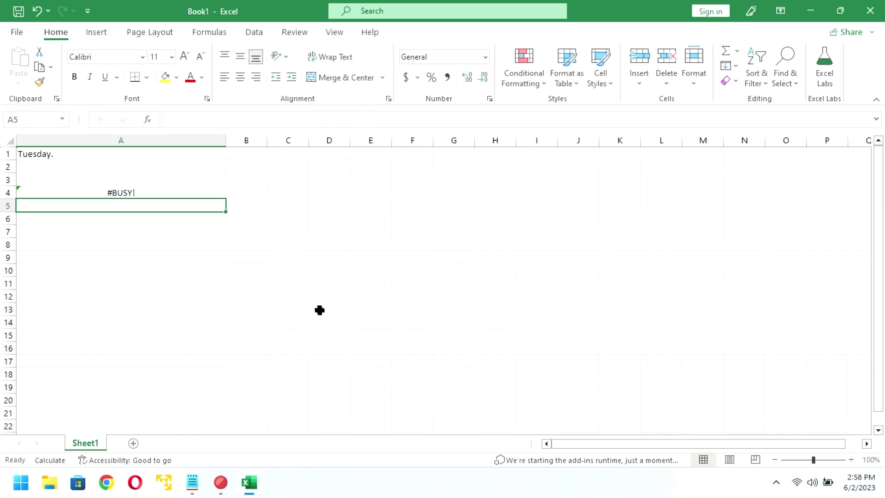